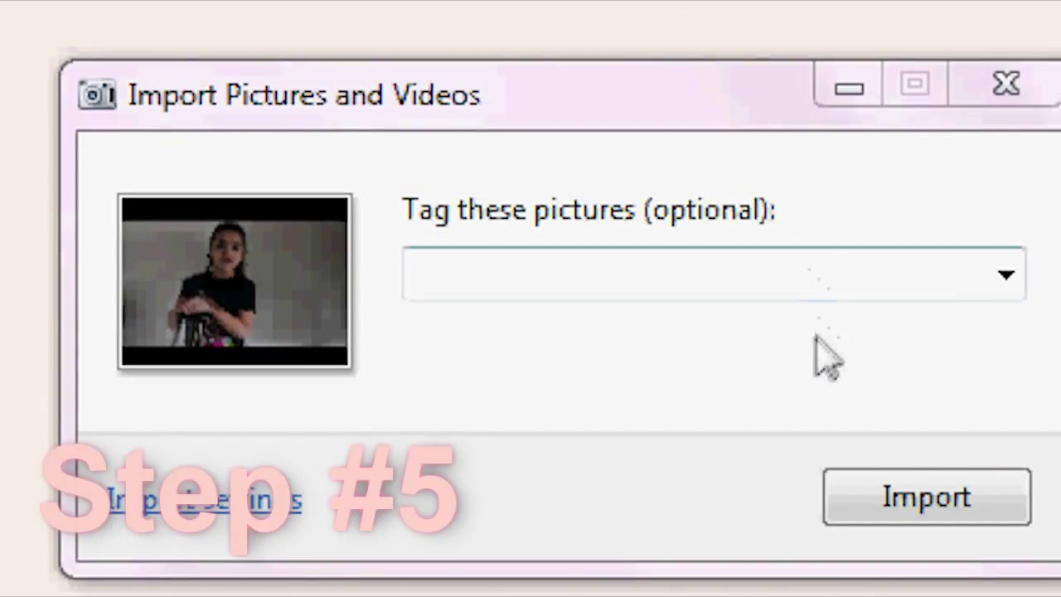
Step: Import the camera's 27 pictures tagged 'English Process Analysis'
{"action": "left_click", "coordinate": [577, 282]}
{"action": "type", "text": "English "}
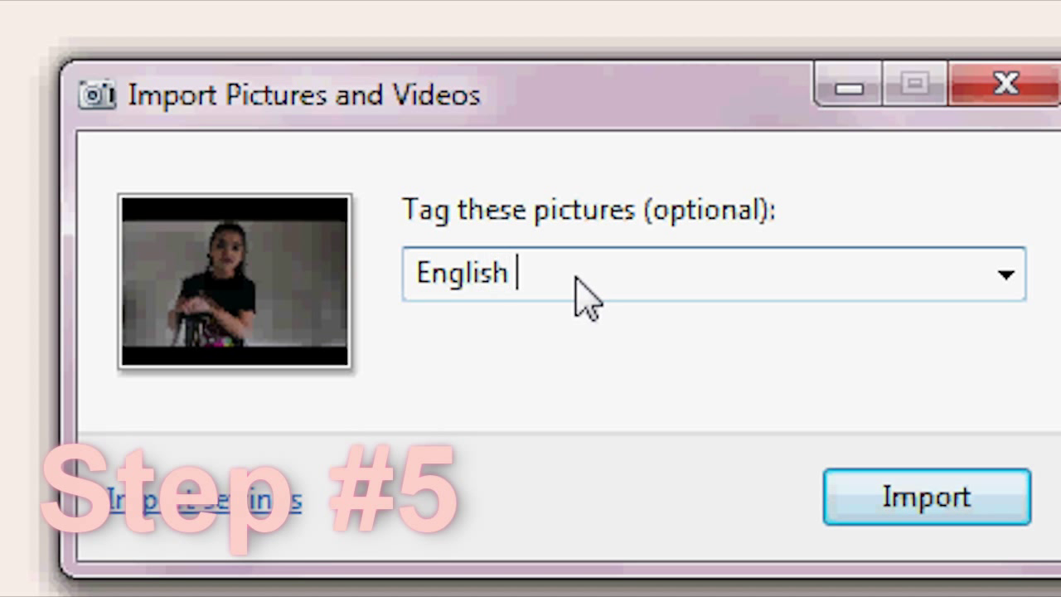
{"action": "type", "text": "Process Analysi"}
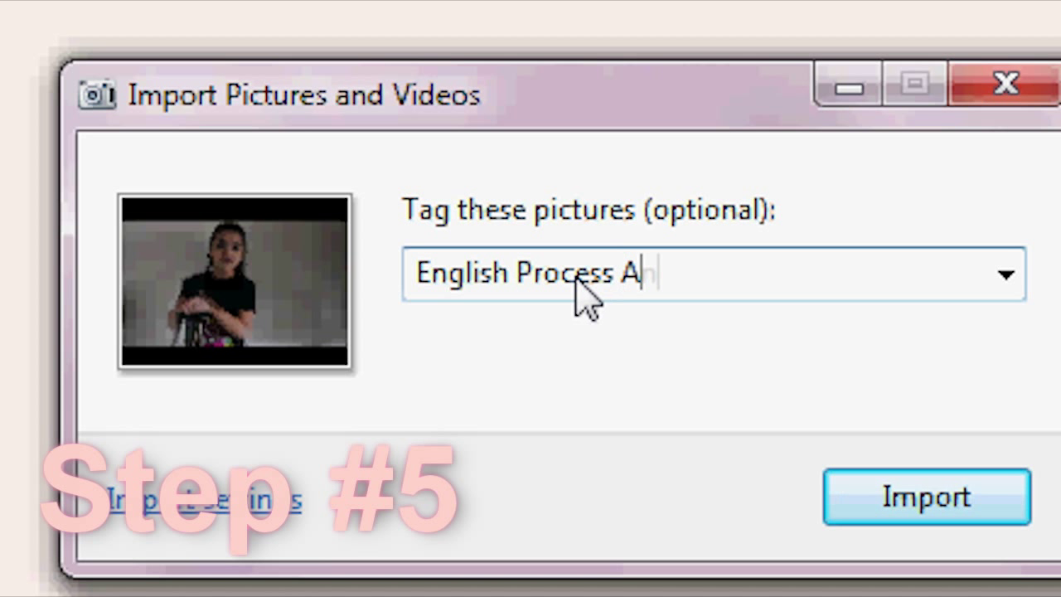
{"action": "type", "text": "s"}
{"action": "left_click", "coordinate": [966, 497]}
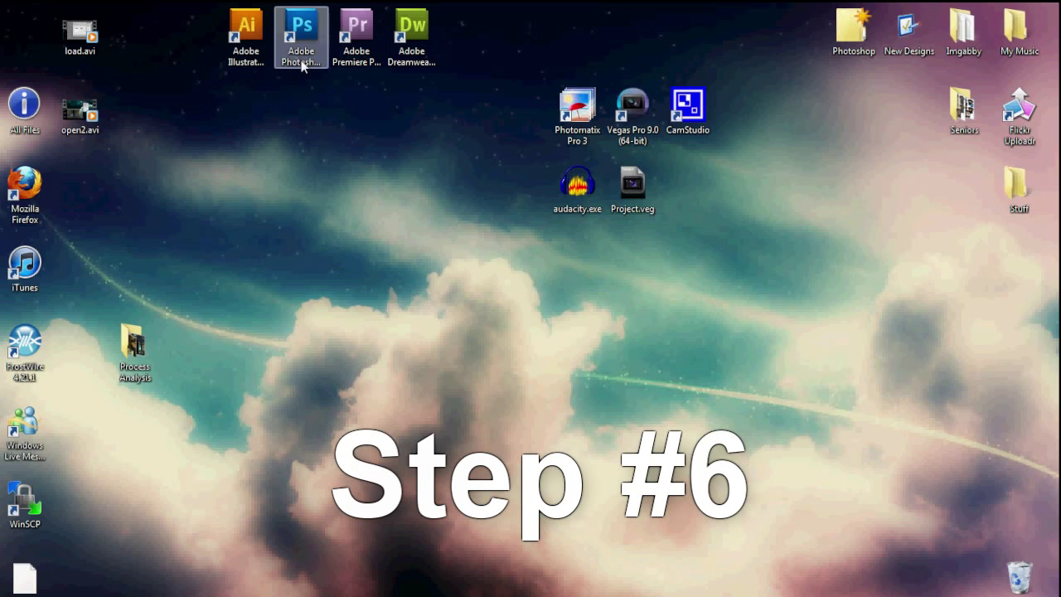
Step: Launch Photoshop and open the File > Scripts > Load Files into Stack dialog
{"action": "left_click", "coordinate": [303, 66]}
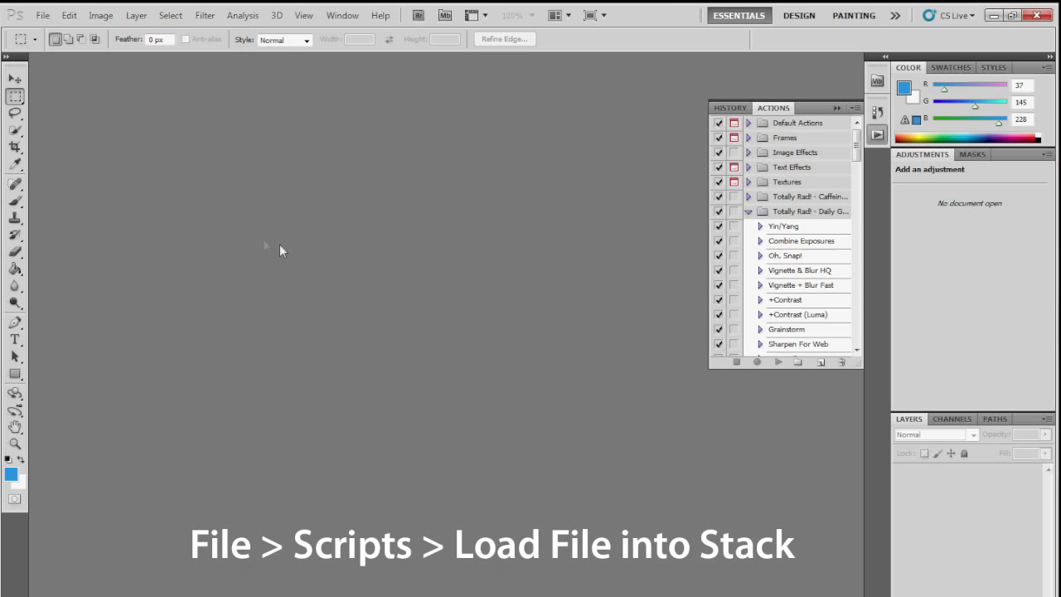
{"action": "left_click", "coordinate": [42, 15]}
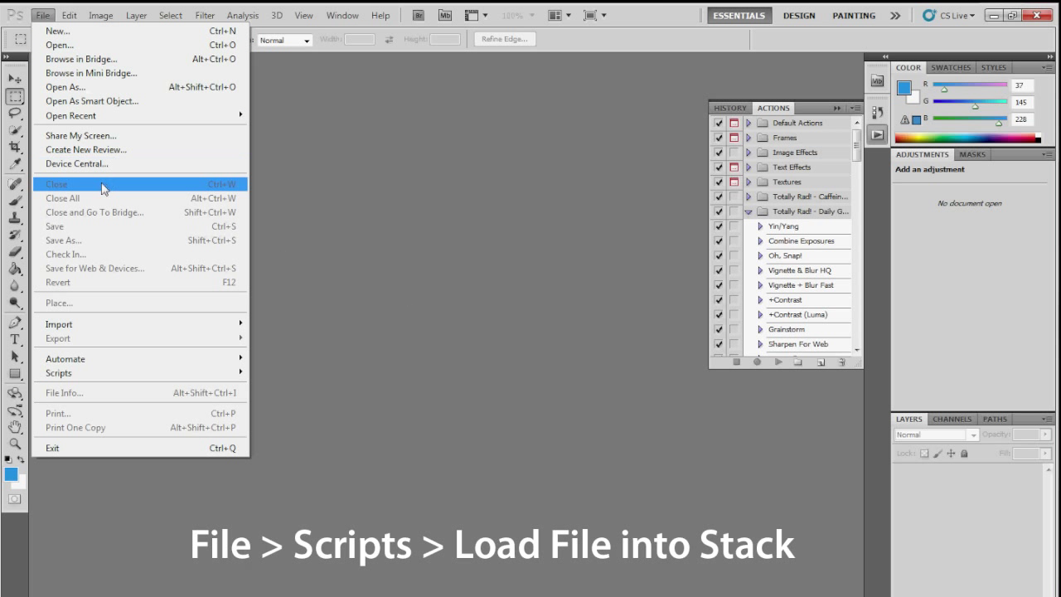
{"action": "mouse_move", "coordinate": [138, 373]}
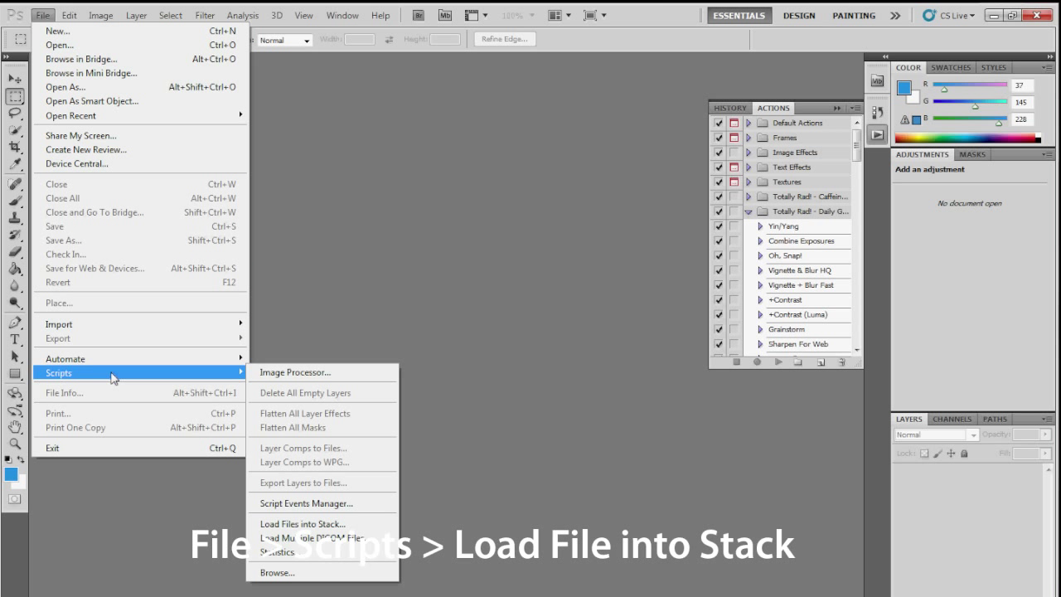
{"action": "left_click", "coordinate": [324, 526]}
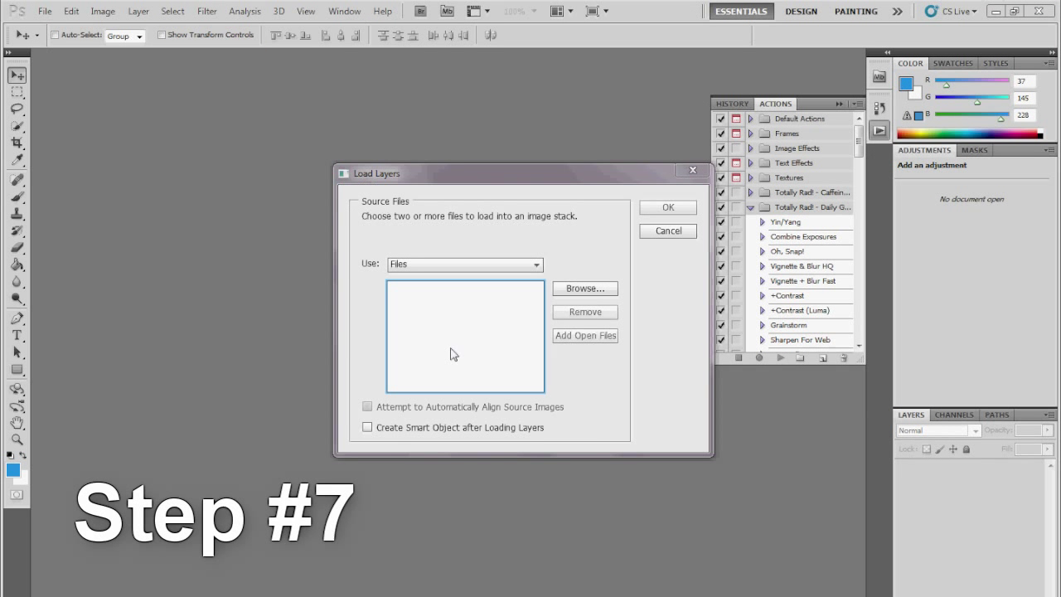
Step: Load DSC_0014.JPG, DSC_0016.JPG and DSC_0018.JPG as stacked layers in one document
{"action": "left_click", "coordinate": [589, 291]}
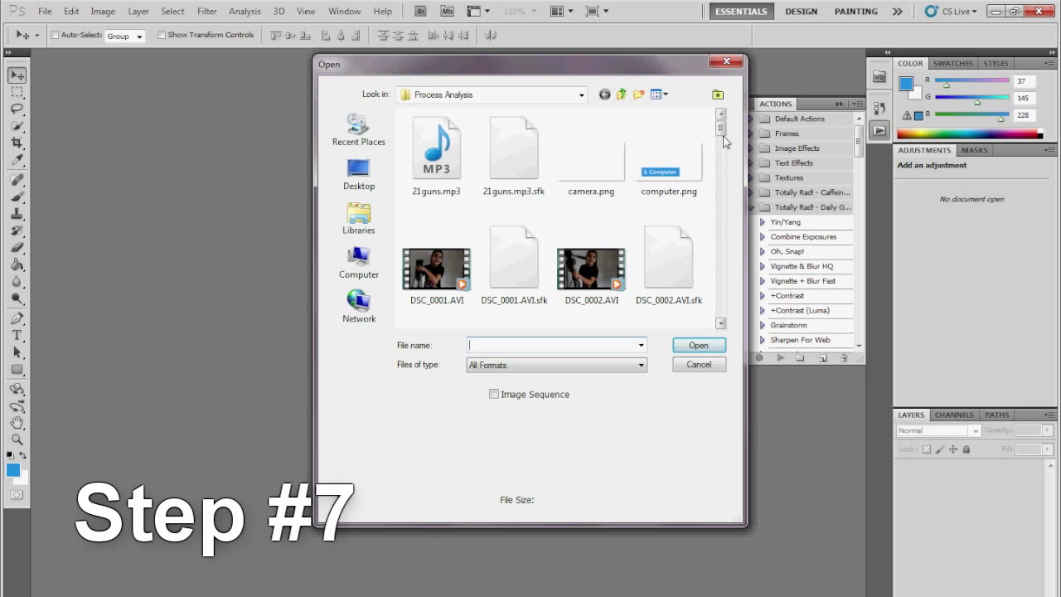
{"action": "left_click_drag", "start_coordinate": [723, 133], "coordinate": [723, 178]}
{"action": "left_click", "coordinate": [536, 270]}
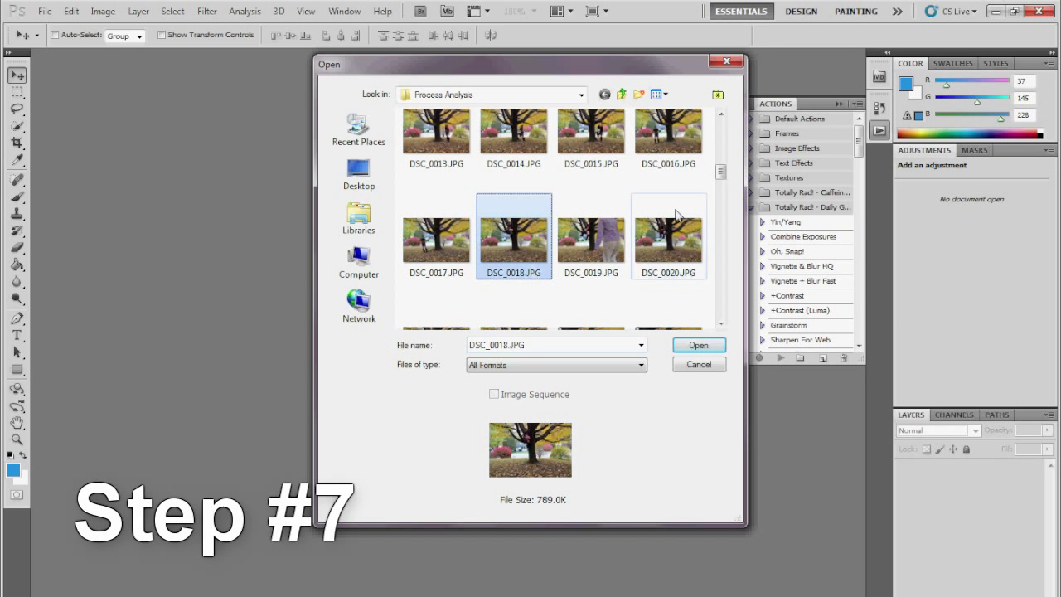
{"action": "left_click", "coordinate": [687, 158], "text": "ctrl"}
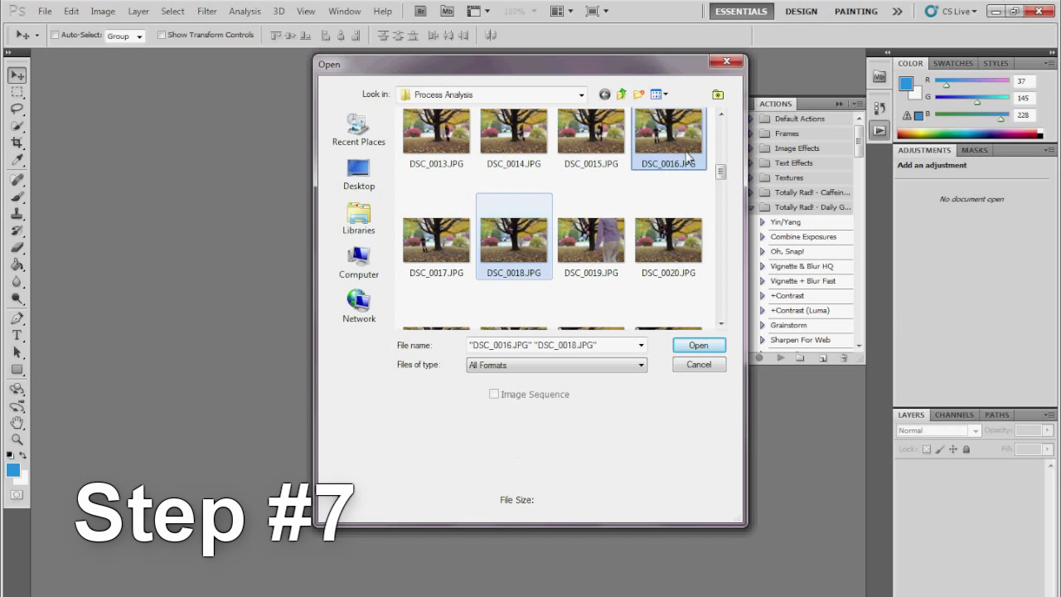
{"action": "left_click", "coordinate": [524, 162], "text": "ctrl"}
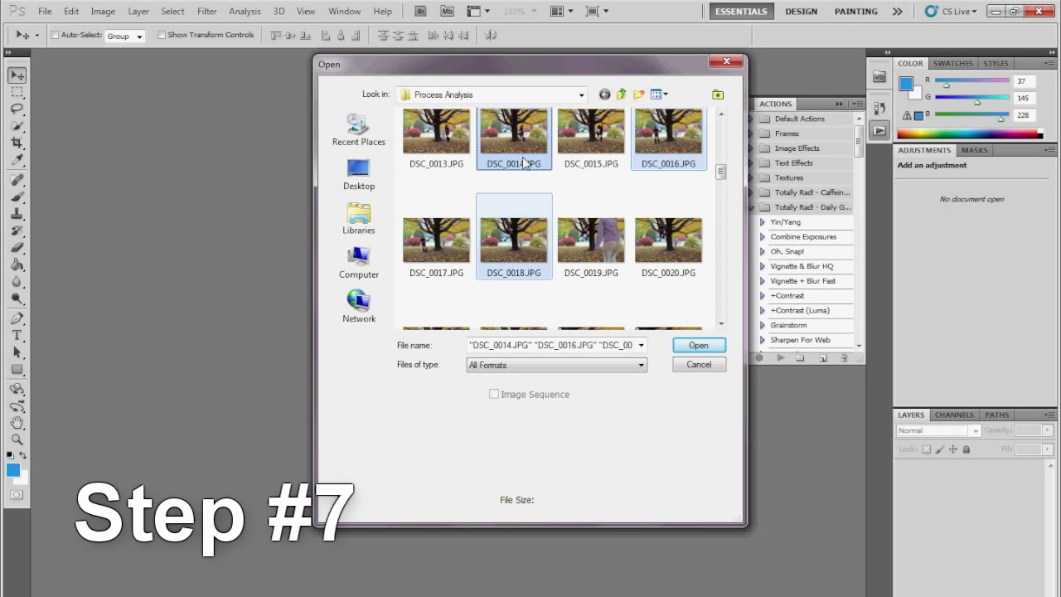
{"action": "left_click", "coordinate": [717, 345]}
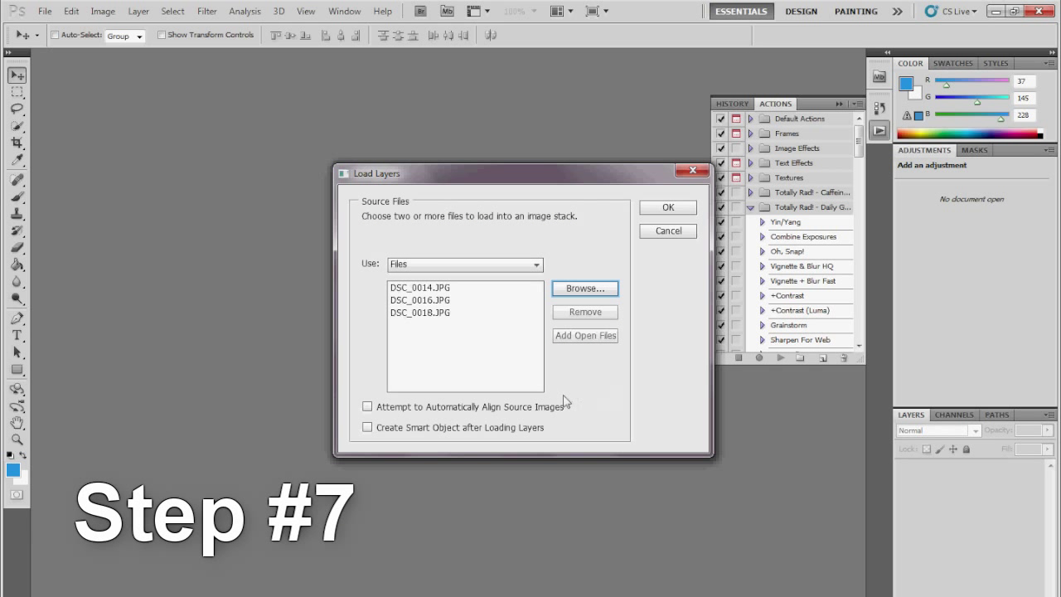
{"action": "left_click", "coordinate": [675, 210]}
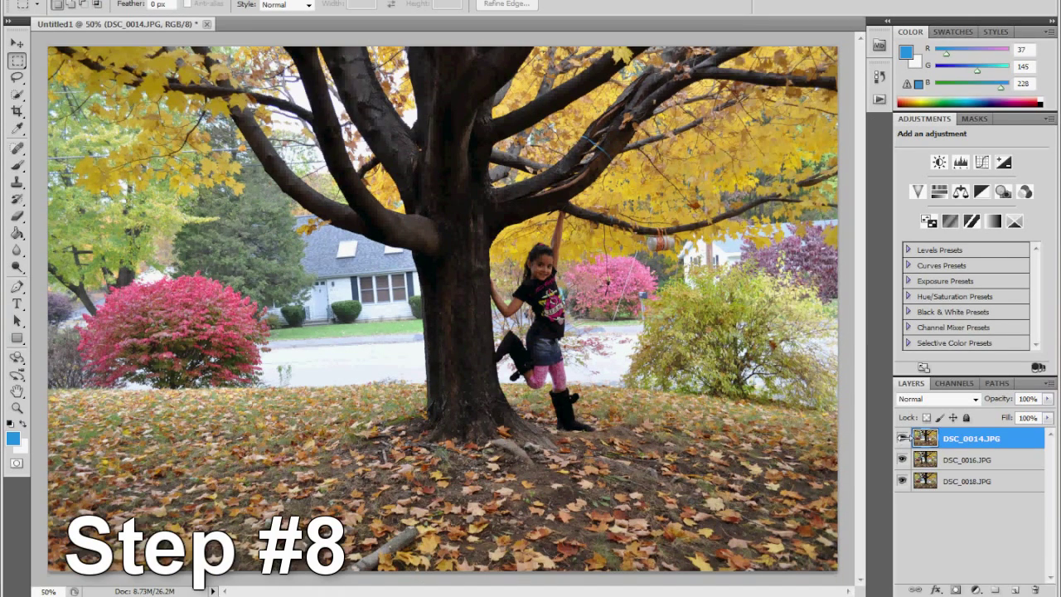
{"action": "left_click", "coordinate": [902, 438]}
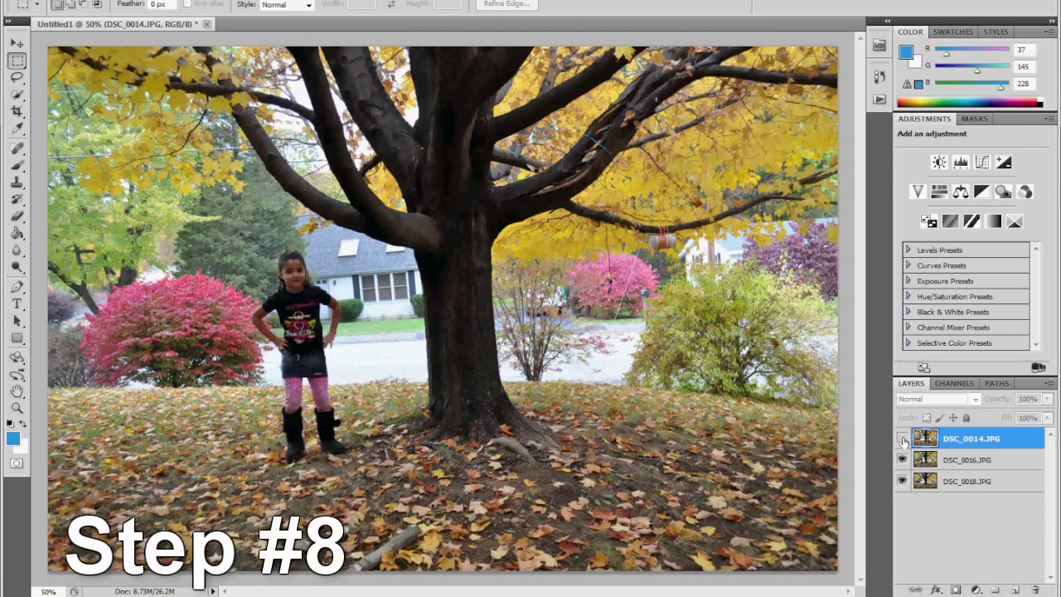
{"action": "left_click", "coordinate": [902, 461]}
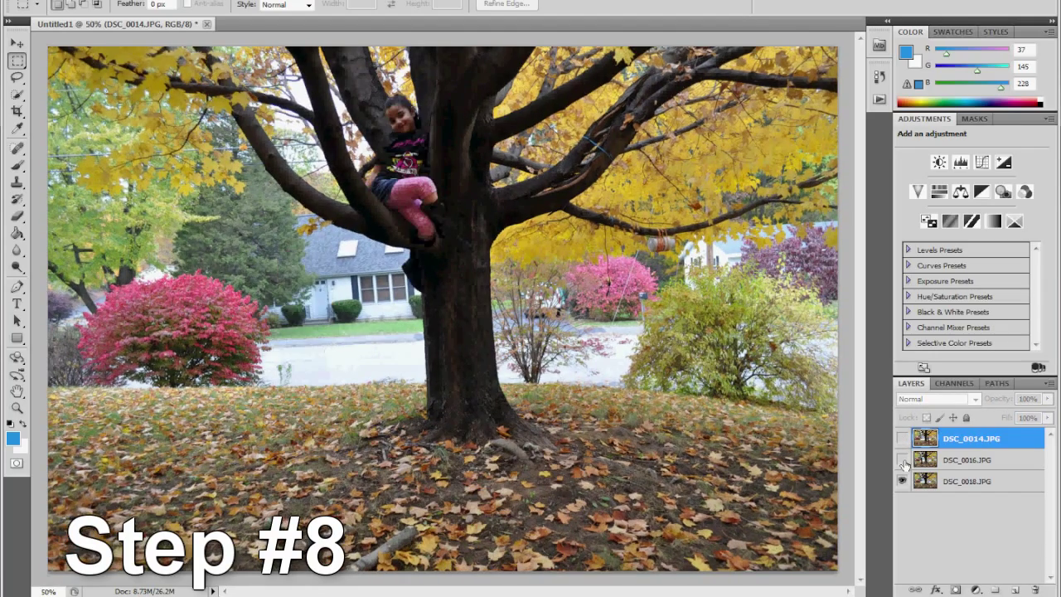
{"action": "left_click", "coordinate": [902, 480]}
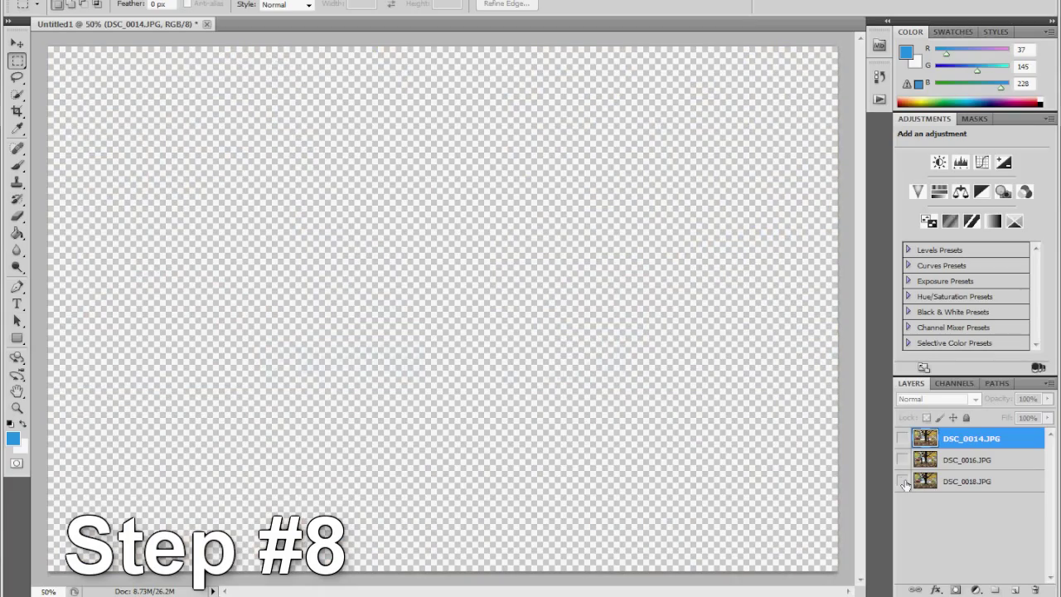
{"action": "left_click", "coordinate": [903, 480]}
{"action": "left_click", "coordinate": [903, 460]}
{"action": "left_click", "coordinate": [903, 439]}
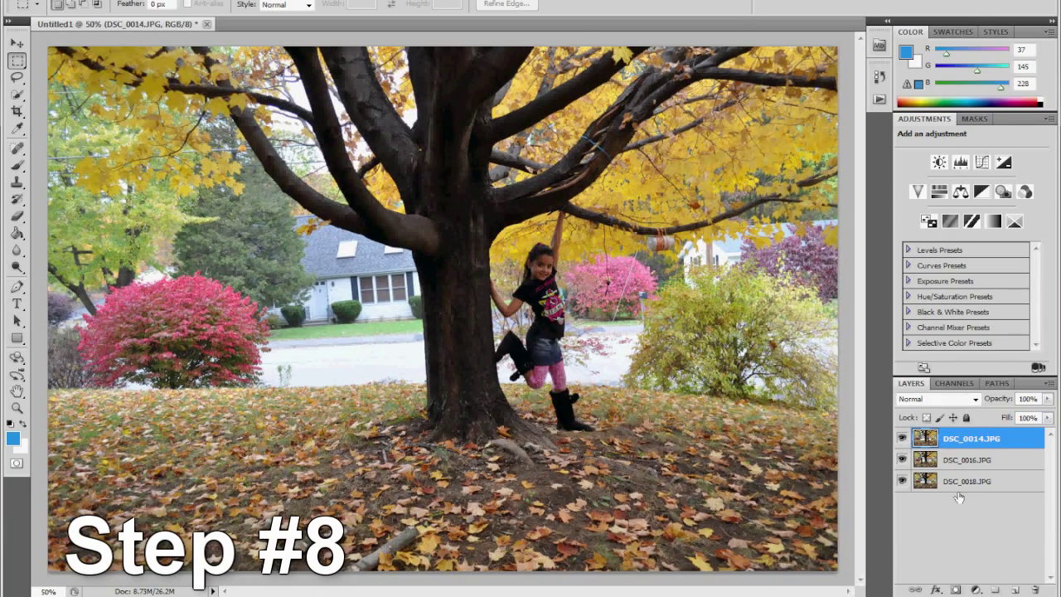
Step: Add white layer masks to the DSC_0014, DSC_0016 and DSC_0018 layers
{"action": "left_click", "coordinate": [957, 589]}
{"action": "left_click", "coordinate": [958, 463]}
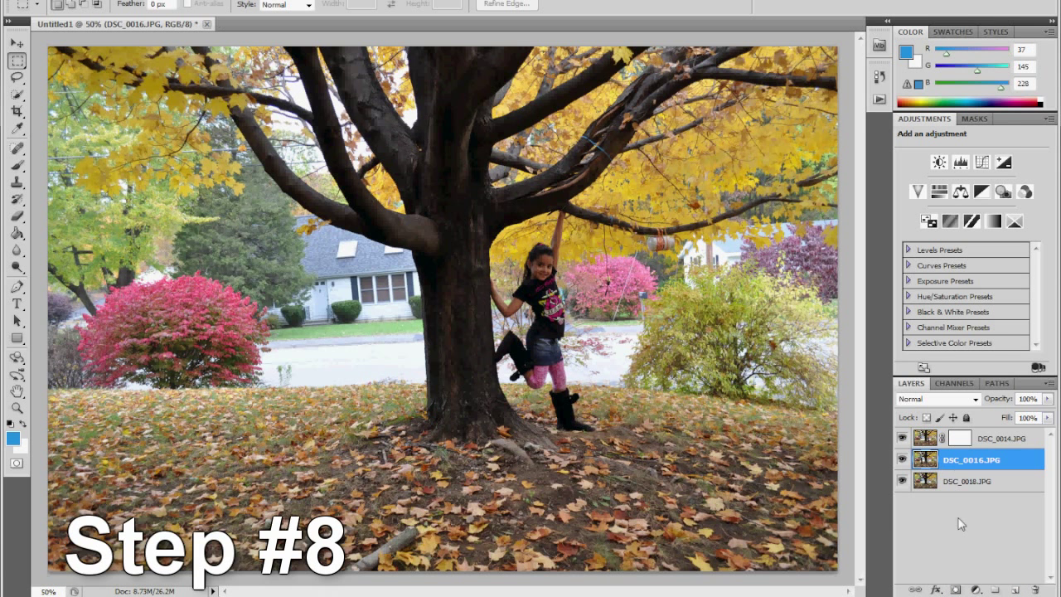
{"action": "left_click", "coordinate": [956, 590]}
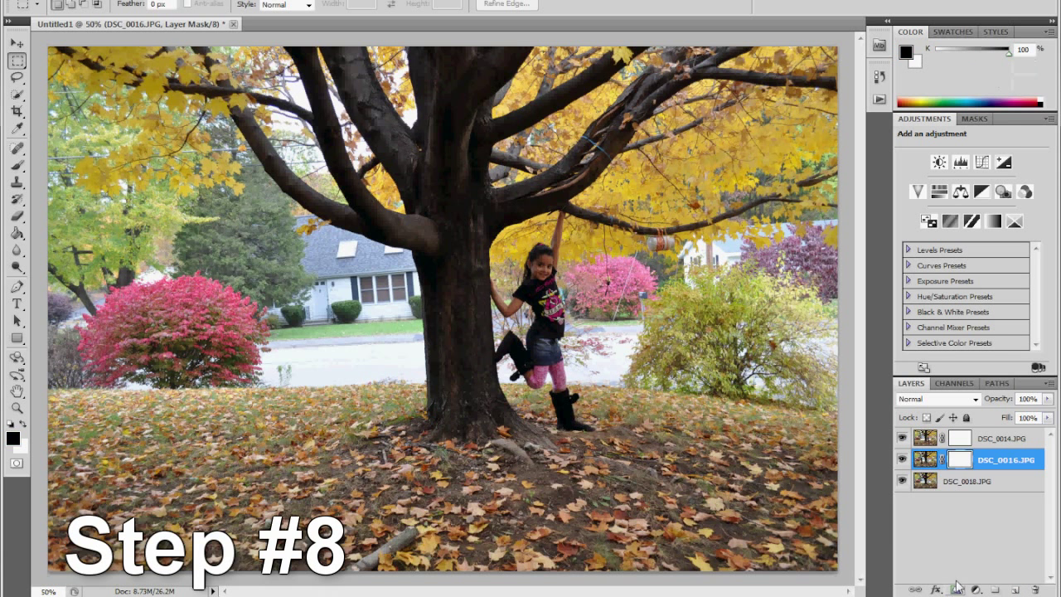
{"action": "left_click", "coordinate": [953, 483]}
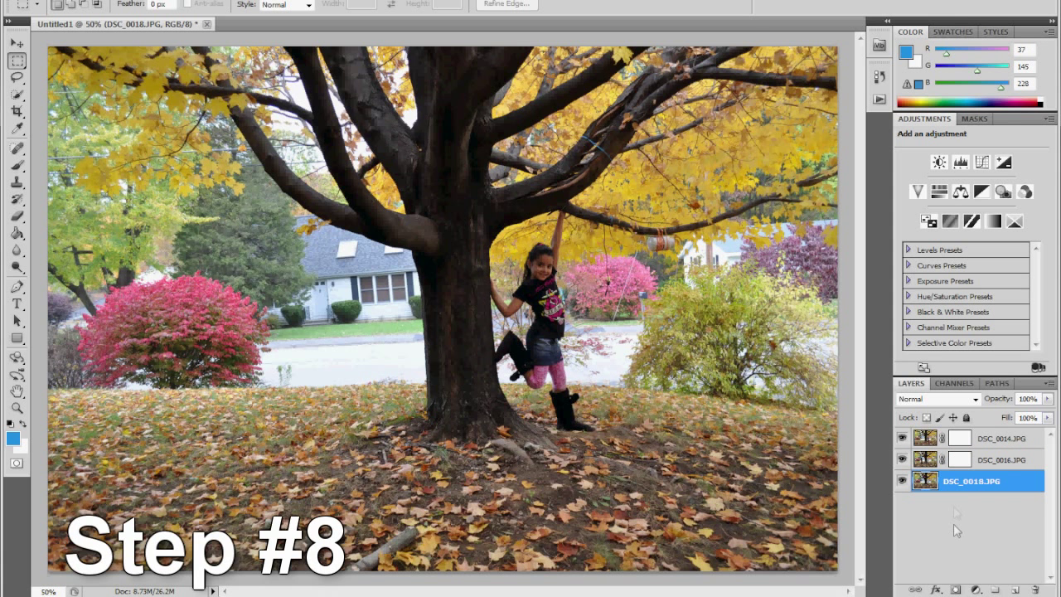
{"action": "left_click", "coordinate": [956, 590]}
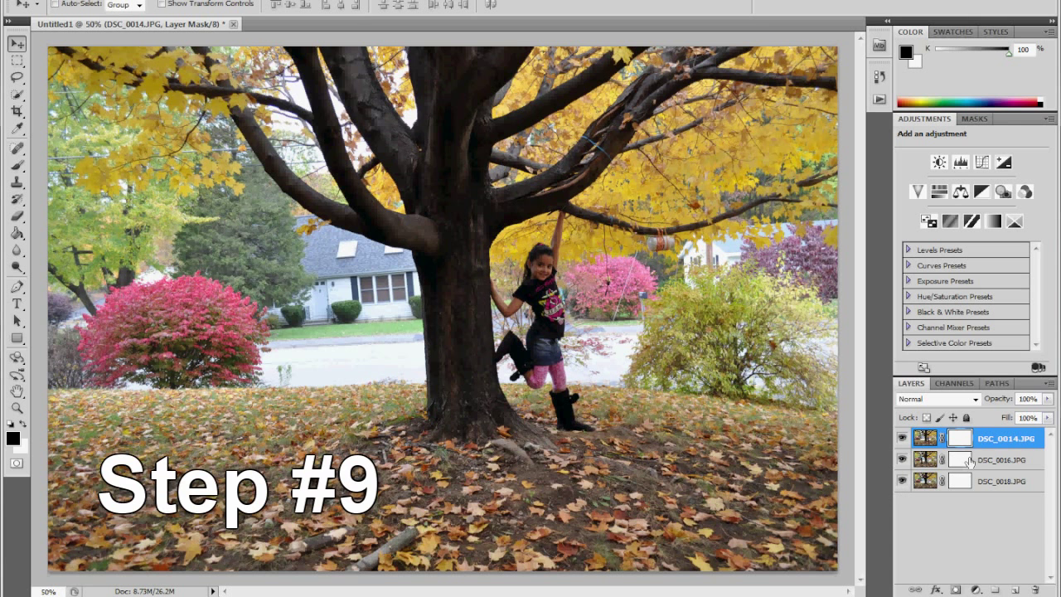
Step: Target the DSC_0014.JPG layer mask, choose the Brush tool and set foreground colour to black 000000
{"action": "left_click", "coordinate": [1000, 444]}
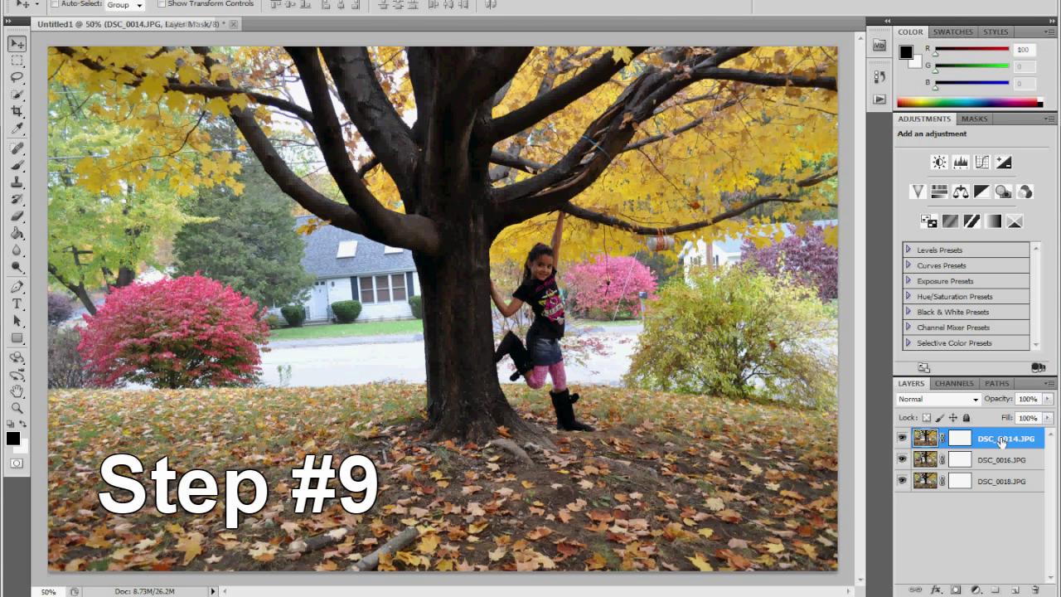
{"action": "left_click", "coordinate": [965, 441]}
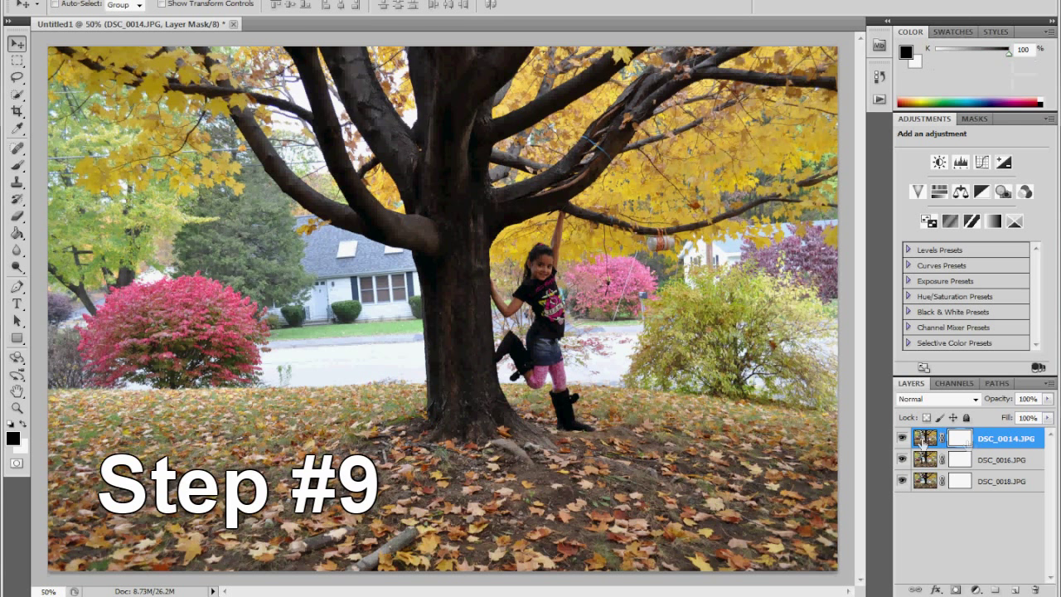
{"action": "left_click", "coordinate": [18, 166]}
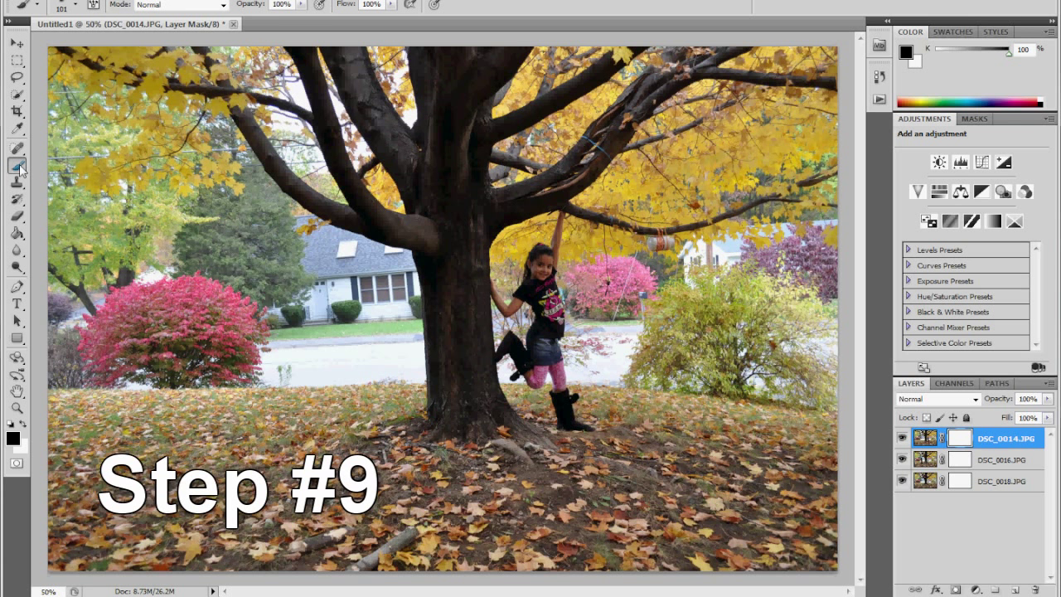
{"action": "left_click", "coordinate": [15, 436]}
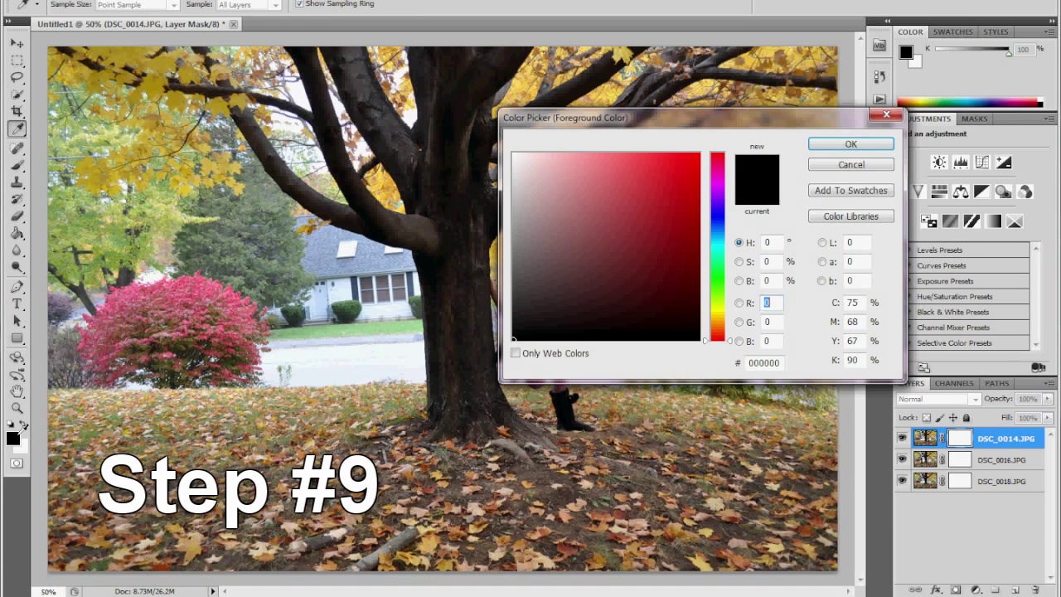
{"action": "left_click_drag", "start_coordinate": [571, 239], "coordinate": [509, 352]}
{"action": "left_click", "coordinate": [851, 146]}
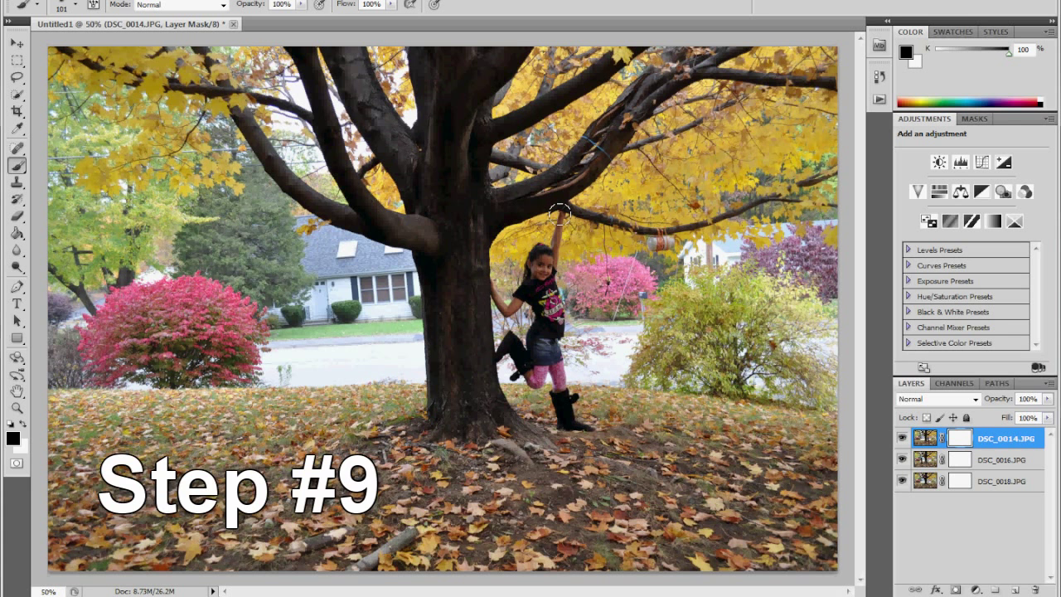
Step: Paint over the hanging girl on the DSC_0014.JPG mask and invert it with Ctrl+I
{"action": "mouse_move", "coordinate": [559, 226]}
{"action": "left_mouse_down"}
{"action": "mouse_move", "coordinate": [525, 280]}
{"action": "mouse_move", "coordinate": [490, 287]}
{"action": "mouse_move", "coordinate": [496, 295]}
{"action": "mouse_move", "coordinate": [548, 271]}
{"action": "mouse_move", "coordinate": [538, 313]}
{"action": "mouse_move", "coordinate": [533, 301]}
{"action": "mouse_move", "coordinate": [553, 313]}
{"action": "mouse_move", "coordinate": [547, 328]}
{"action": "mouse_move", "coordinate": [513, 349]}
{"action": "mouse_move", "coordinate": [534, 351]}
{"action": "mouse_move", "coordinate": [494, 354]}
{"action": "mouse_move", "coordinate": [564, 419]}
{"action": "mouse_move", "coordinate": [574, 407]}
{"action": "mouse_move", "coordinate": [557, 301]}
{"action": "left_mouse_up"}
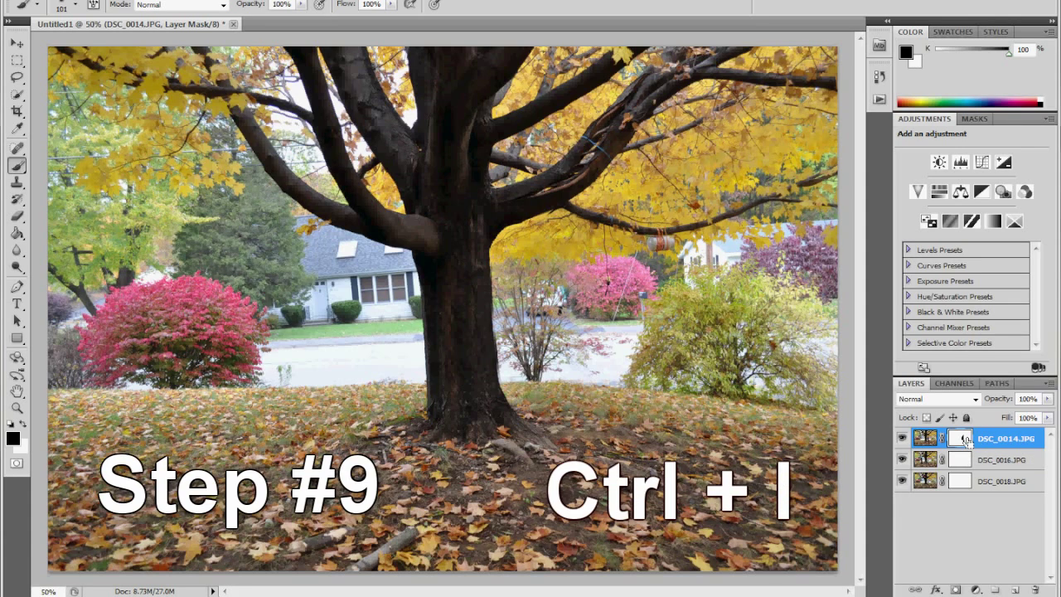
{"action": "key", "text": "ctrl+i"}
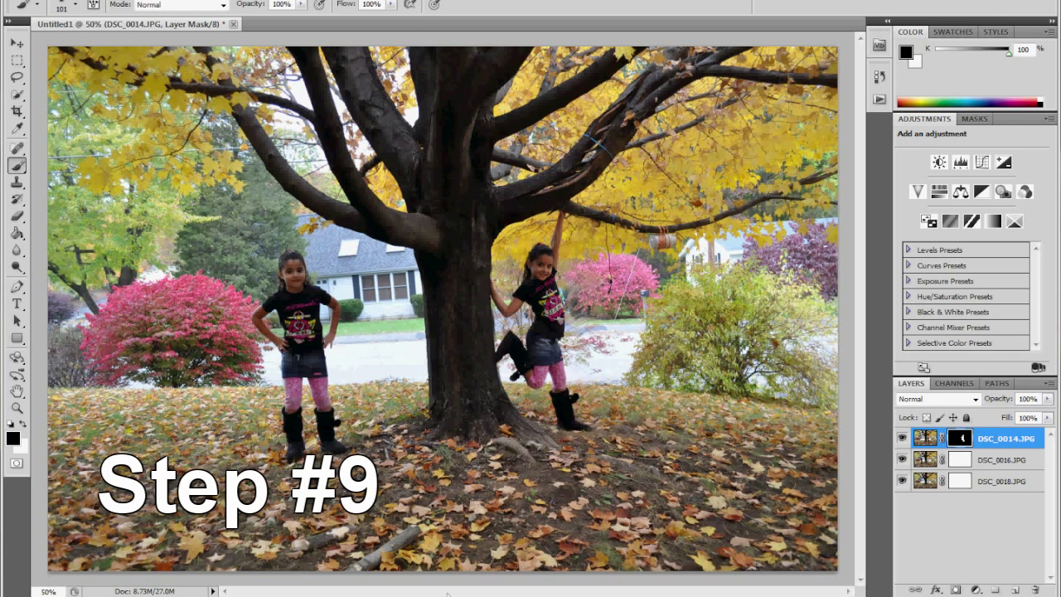
{"action": "left_click", "coordinate": [960, 461]}
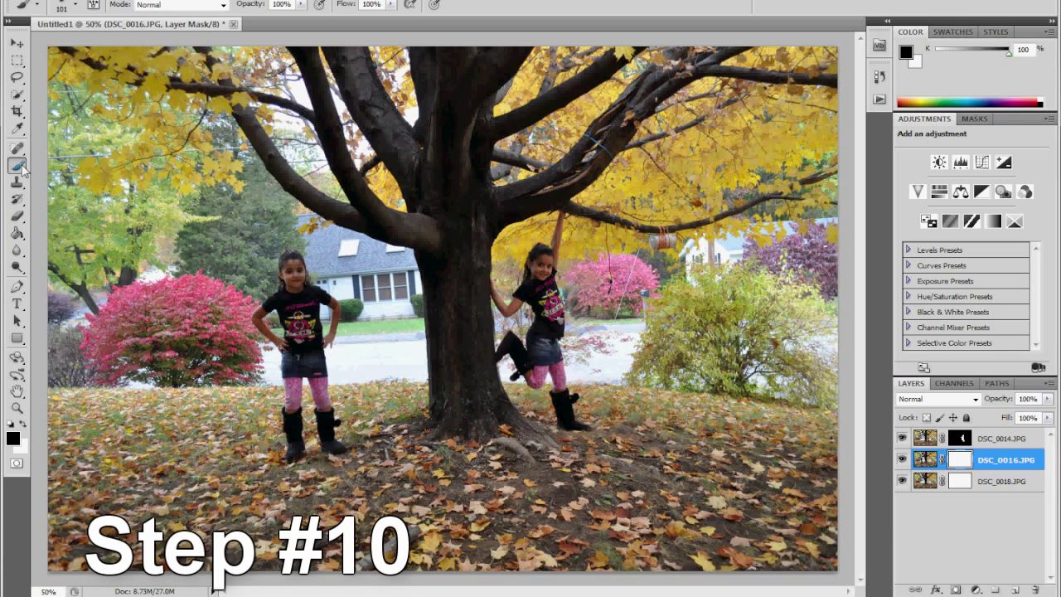
Step: Brush over the standing girl on the DSC_0016.JPG mask and invert it with Ctrl+I
{"action": "mouse_move", "coordinate": [289, 254]}
{"action": "left_mouse_down"}
{"action": "mouse_move", "coordinate": [270, 312]}
{"action": "mouse_move", "coordinate": [300, 358]}
{"action": "mouse_move", "coordinate": [280, 359]}
{"action": "mouse_move", "coordinate": [302, 361]}
{"action": "mouse_move", "coordinate": [285, 440]}
{"action": "mouse_move", "coordinate": [330, 435]}
{"action": "mouse_move", "coordinate": [304, 408]}
{"action": "mouse_move", "coordinate": [331, 312]}
{"action": "mouse_move", "coordinate": [308, 272]}
{"action": "mouse_move", "coordinate": [300, 326]}
{"action": "mouse_move", "coordinate": [293, 290]}
{"action": "mouse_move", "coordinate": [291, 330]}
{"action": "mouse_move", "coordinate": [353, 348]}
{"action": "left_mouse_up"}
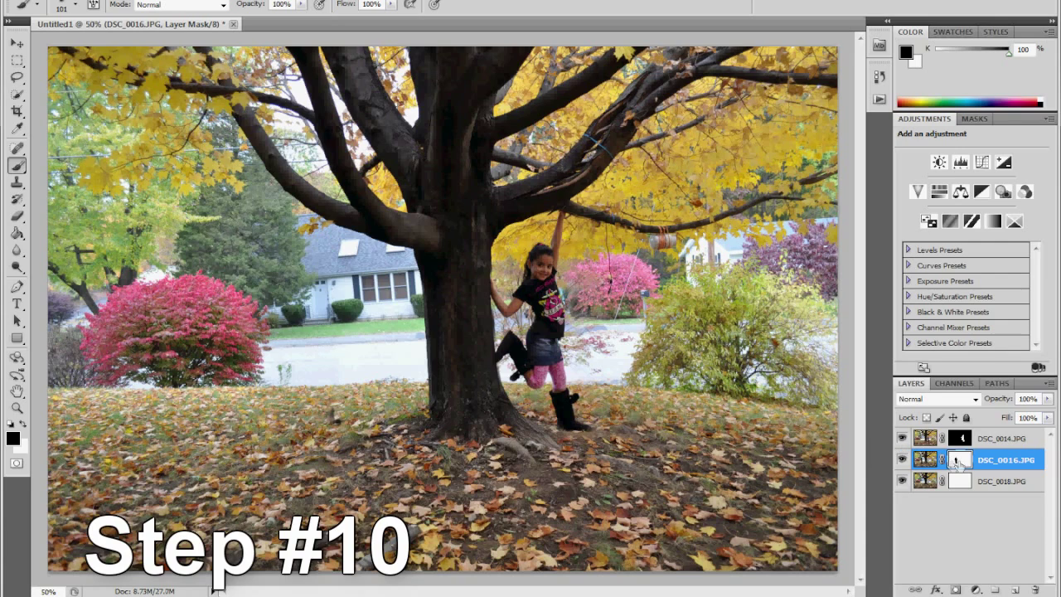
{"action": "key", "text": "ctrl+i"}
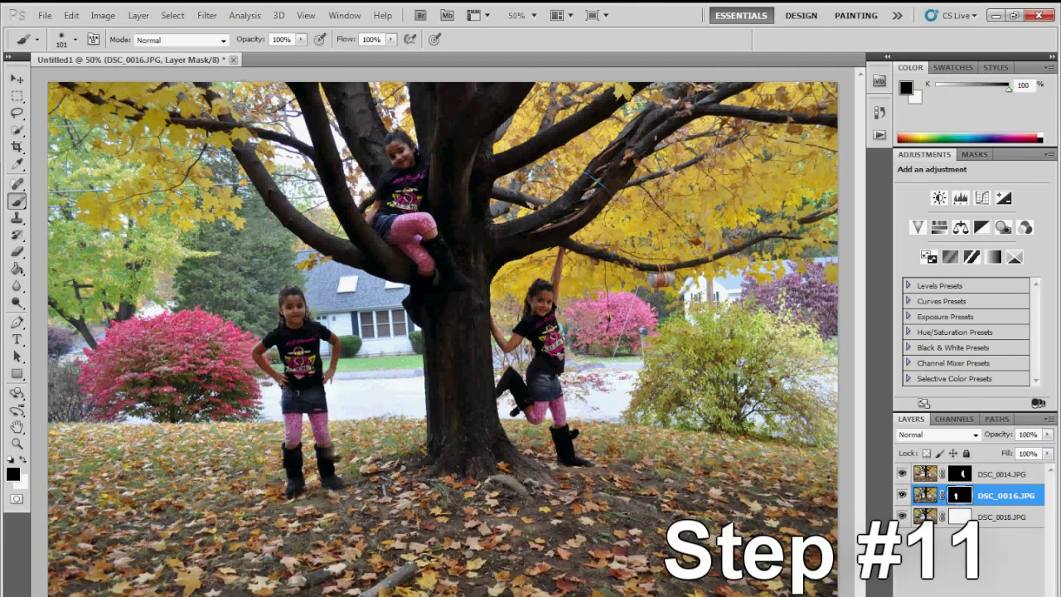
Step: Flatten the image and save it to the Desktop as Untitled1.jpg at JPEG quality 8 (High)
{"action": "left_click", "coordinate": [138, 15]}
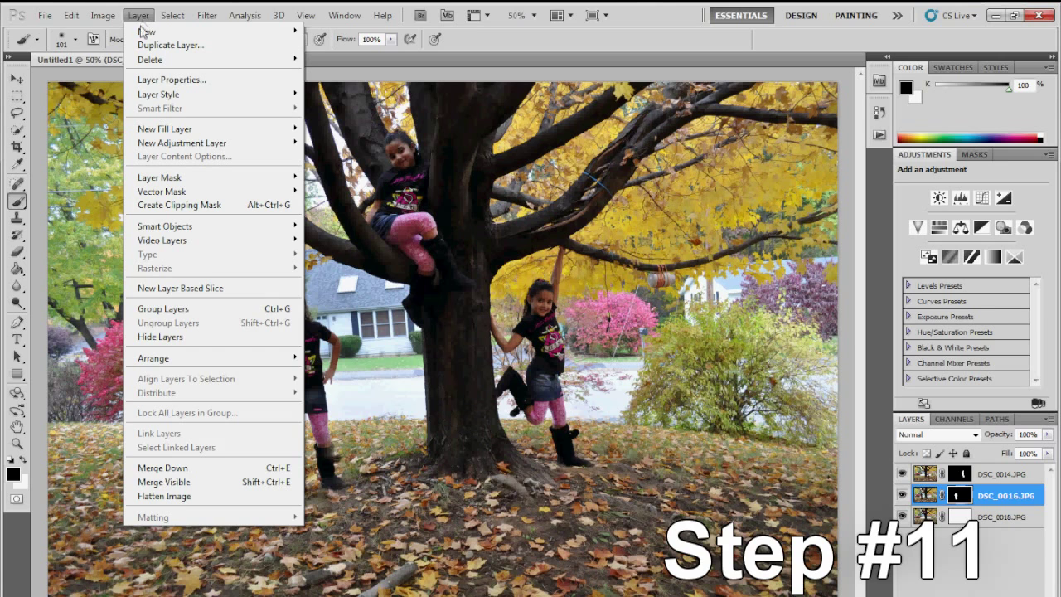
{"action": "left_click", "coordinate": [204, 496]}
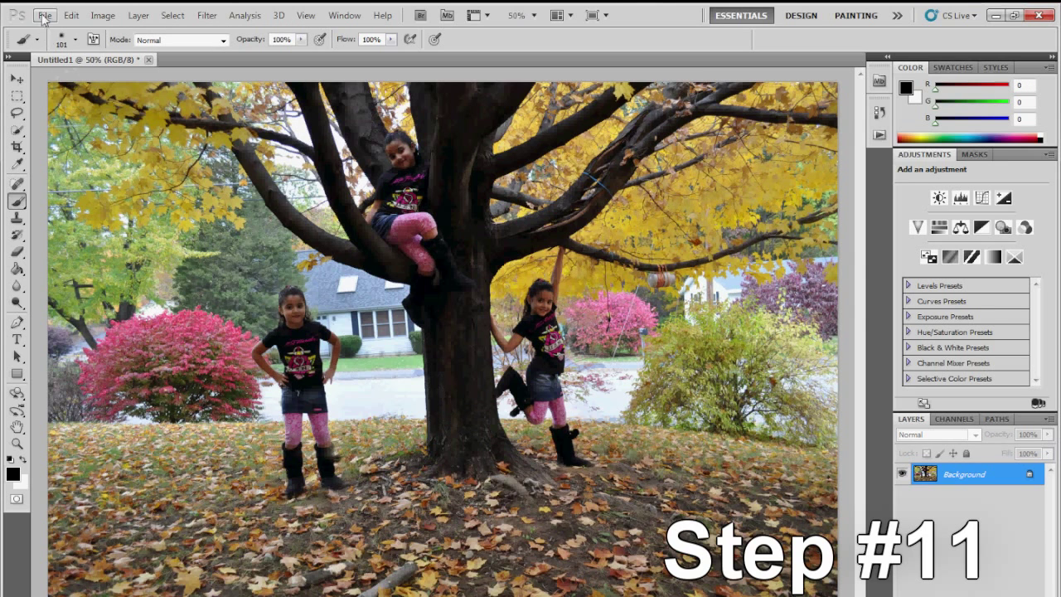
{"action": "left_click", "coordinate": [44, 17]}
{"action": "left_click", "coordinate": [81, 240]}
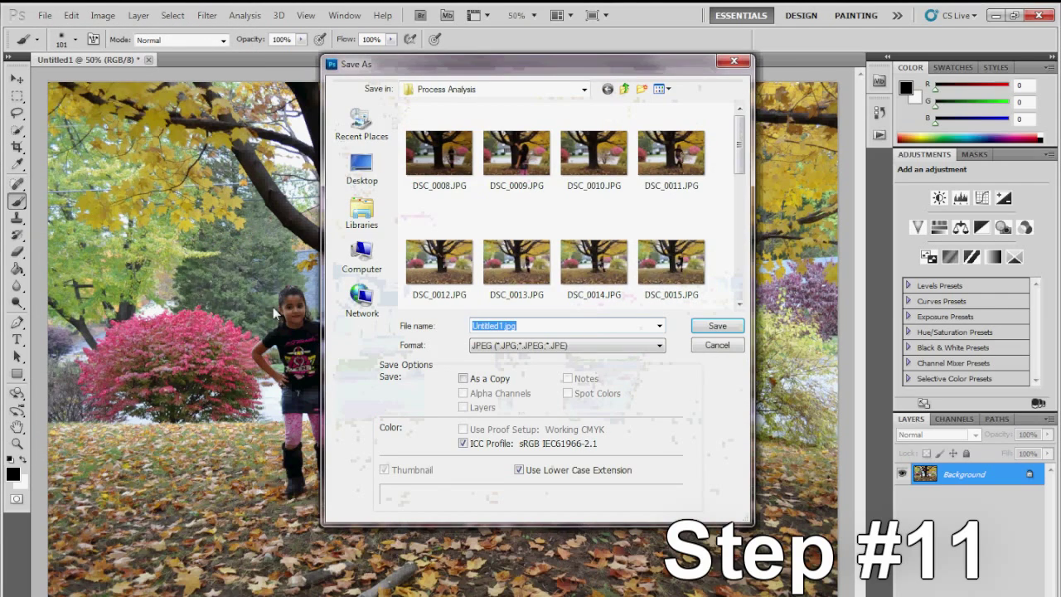
{"action": "left_click", "coordinate": [362, 170]}
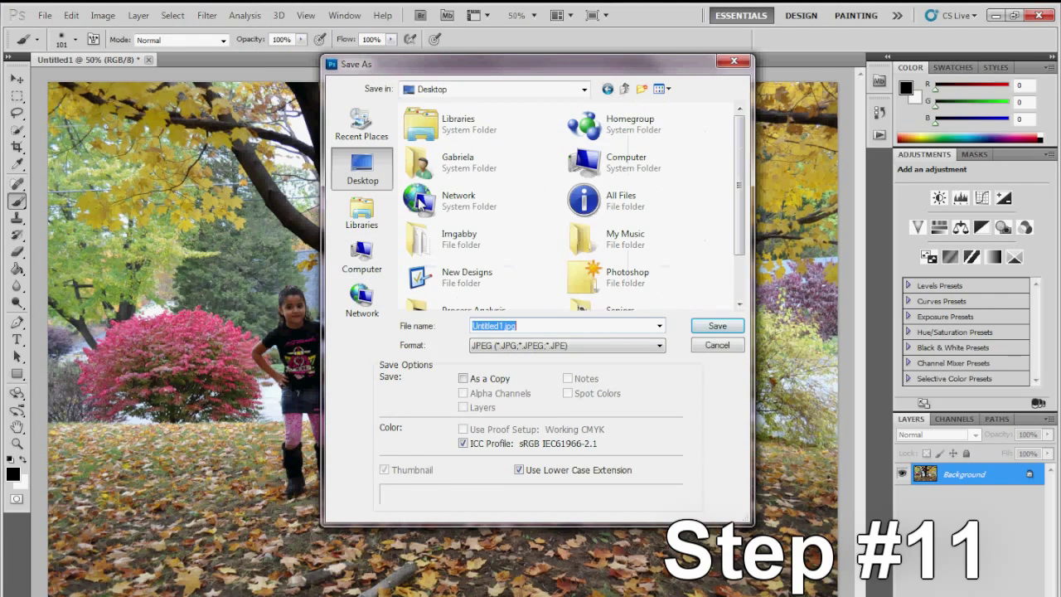
{"action": "left_click", "coordinate": [717, 328]}
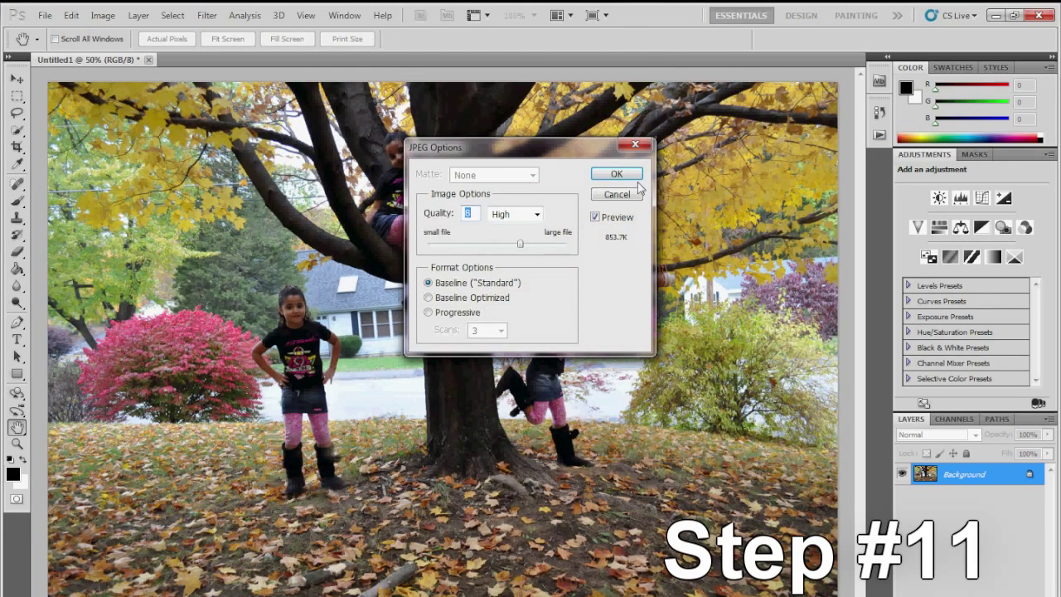
{"action": "left_click", "coordinate": [622, 172]}
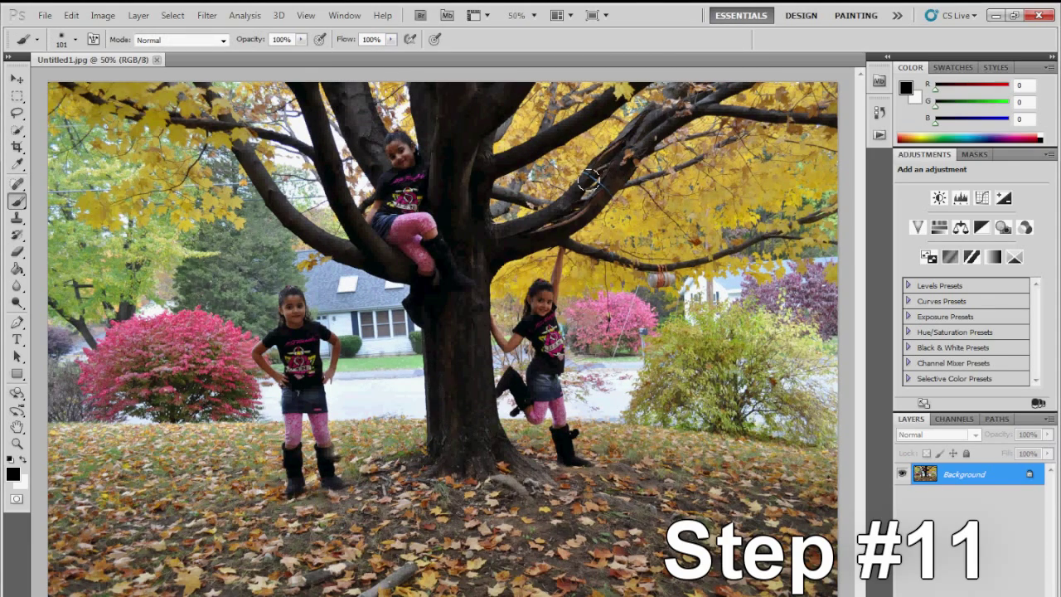